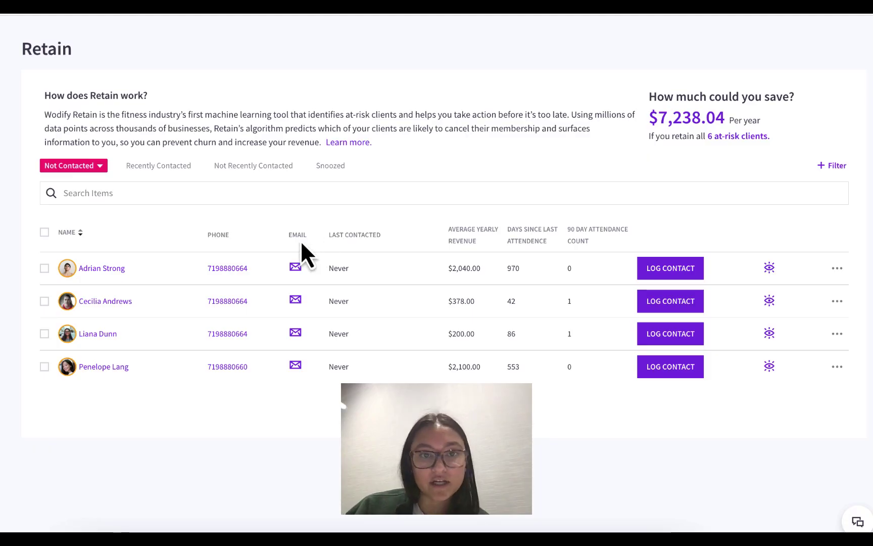
Start a check-in email to the first at-risk client and select '80nuggets' in the subject.
left_click(296, 268)
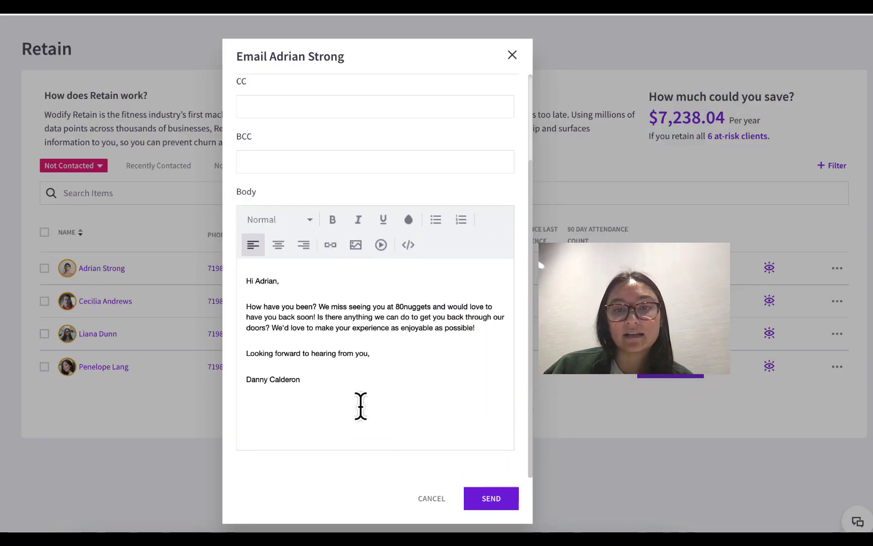
scroll(361, 406, "up", 3)
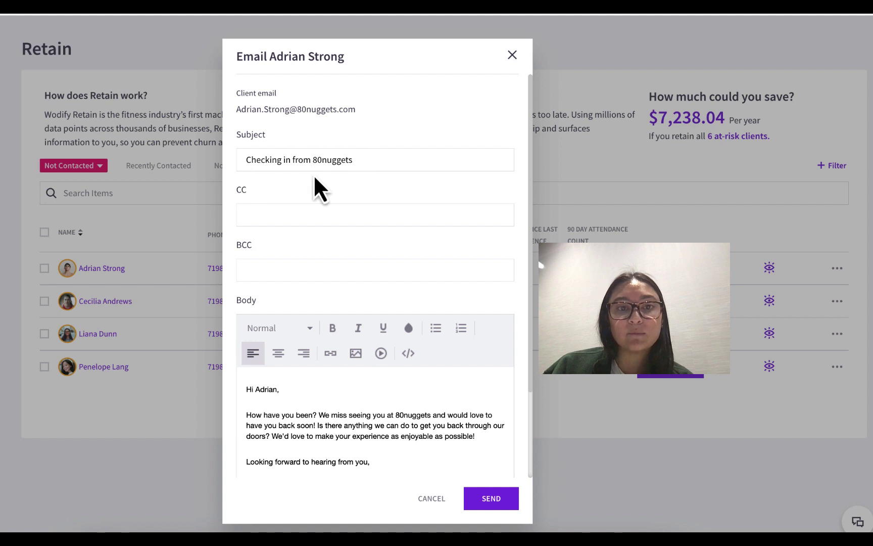
left_click_drag(312, 164, 366, 162)
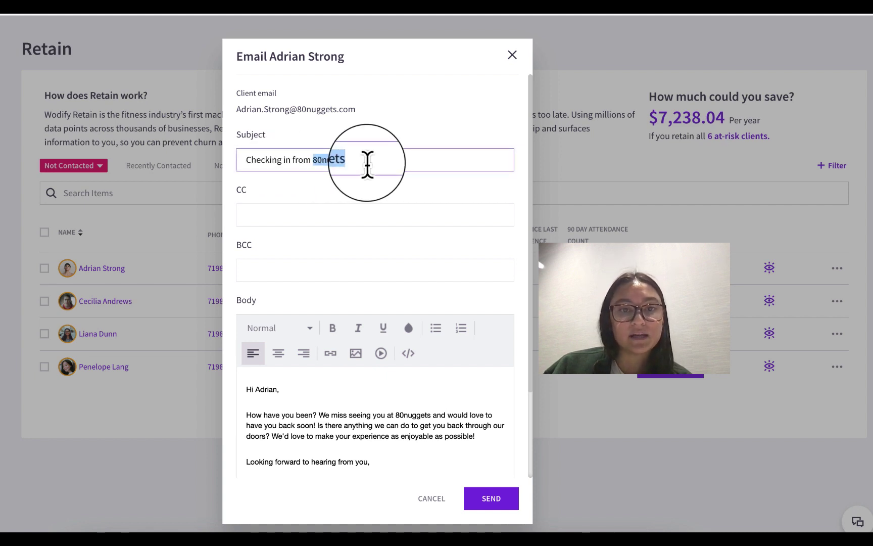
scroll(333, 328, "down", 2)
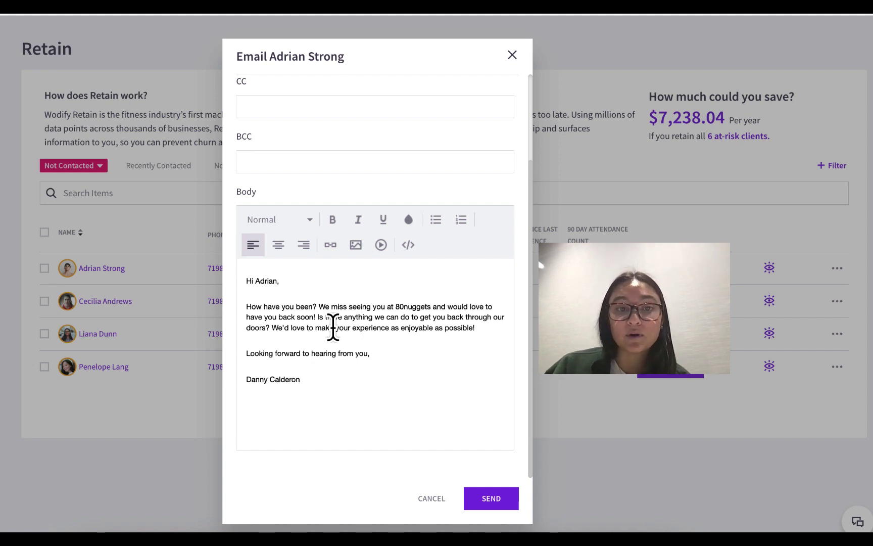
Bold the opening question 'How have you been?' and send the email.
left_click_drag(246, 307, 320, 308)
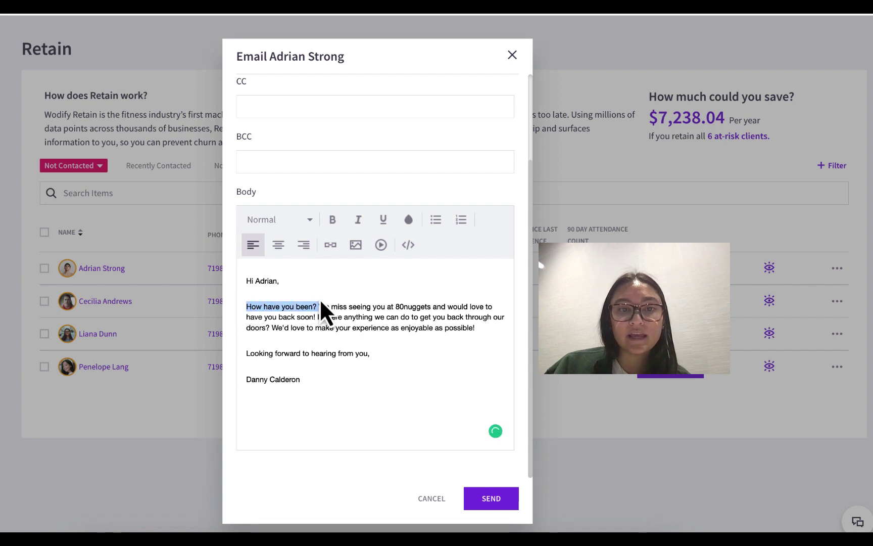
left_click(332, 217)
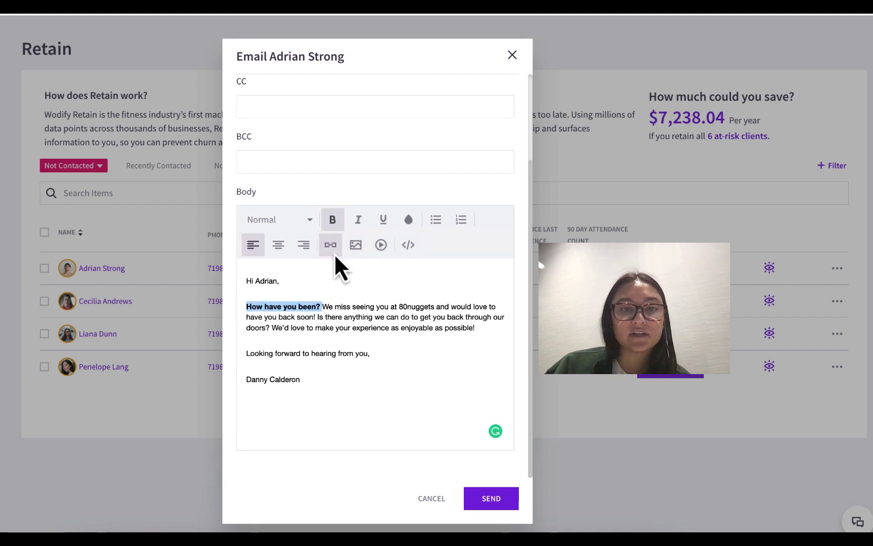
left_click(424, 348)
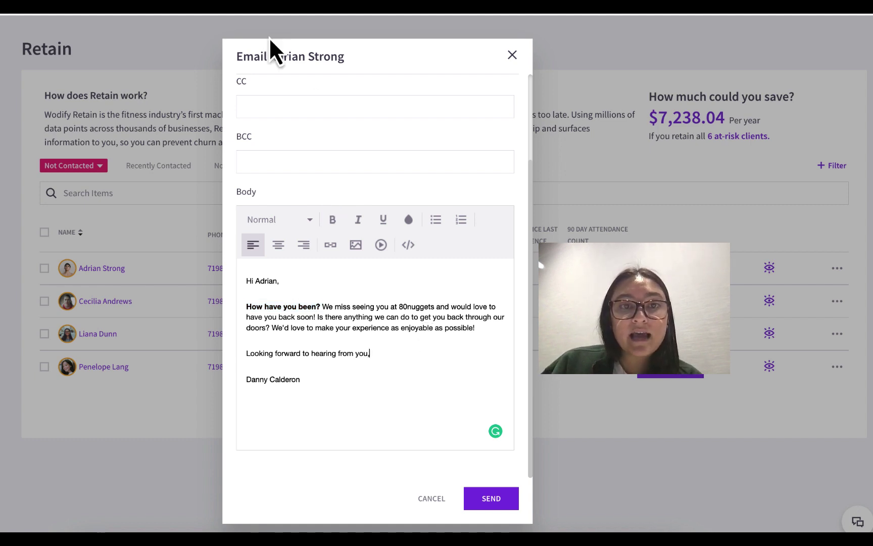
left_click(144, 301)
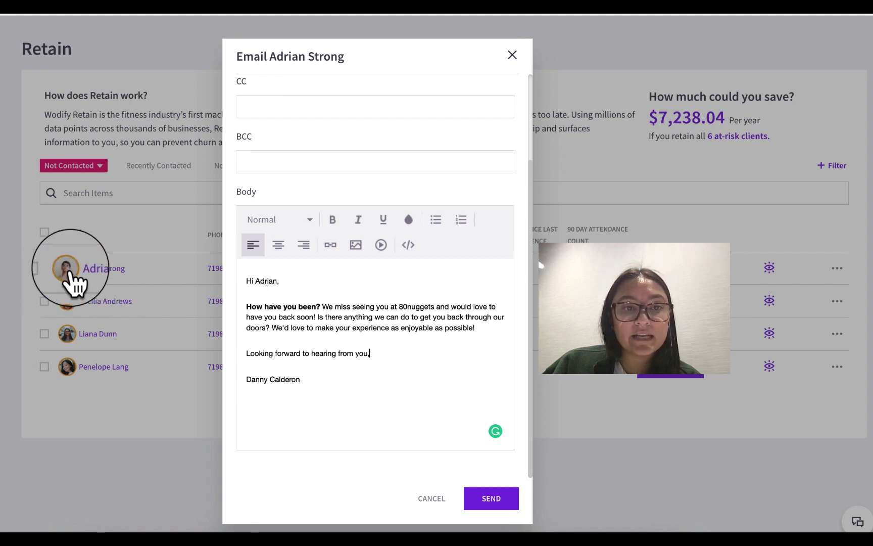
left_click(511, 496)
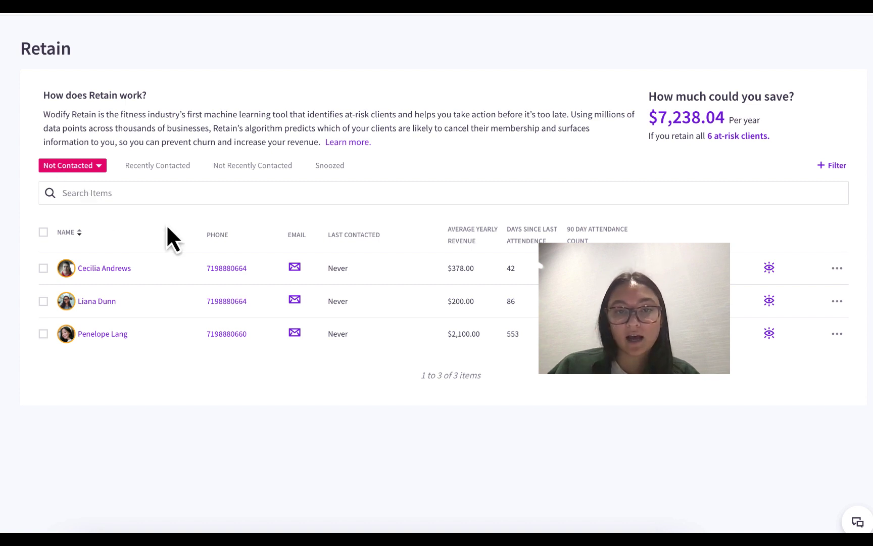
left_click(161, 169)
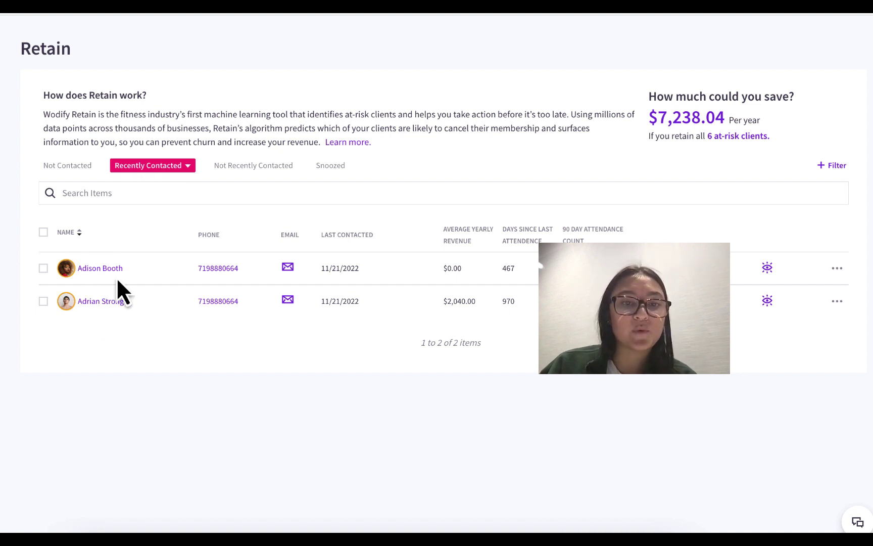
left_click(71, 167)
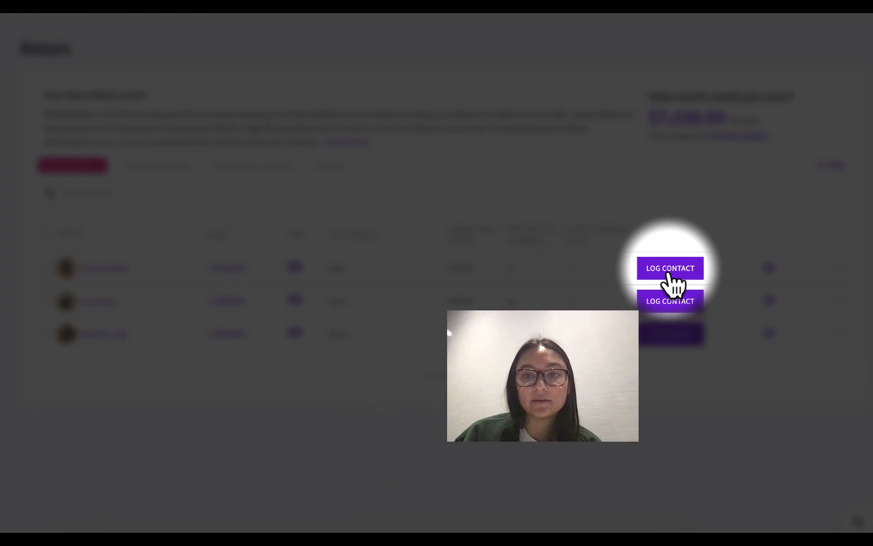
Log a Call contact dated 11/21/2022 for the next client.
left_click(669, 273)
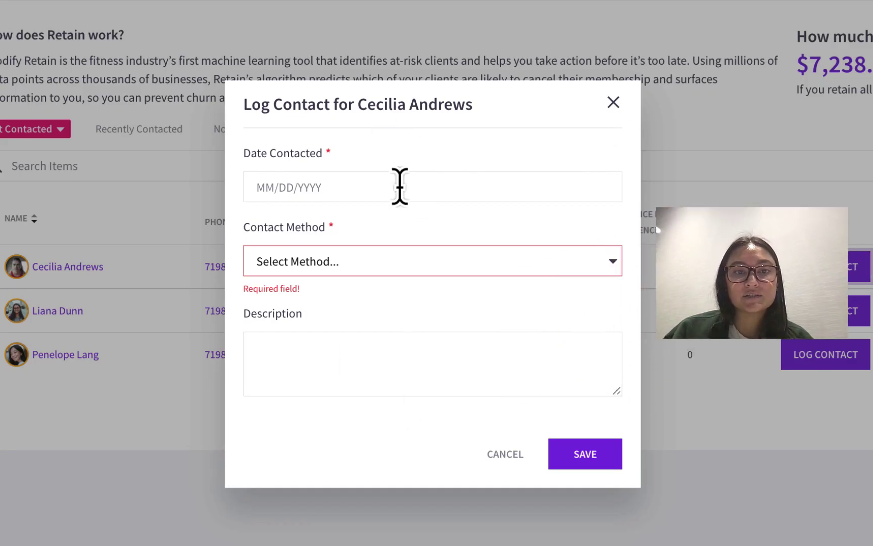
left_click(400, 187)
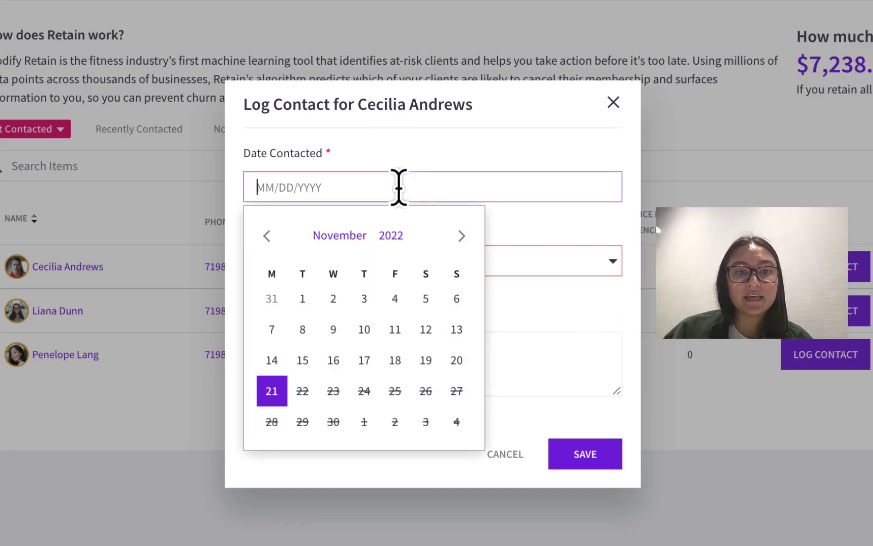
left_click(275, 342)
left_click(461, 256)
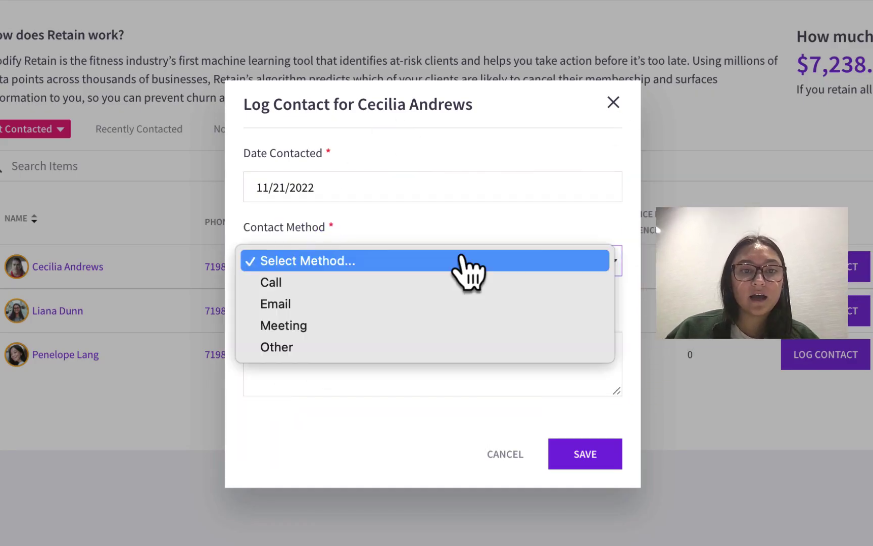
left_click(459, 282)
Note she's unsure about renewing due to the price, save, and view Recently Contacted.
left_click(277, 349)
type("I checked in with her, she's unsure whether she's going to renew due to the price.")
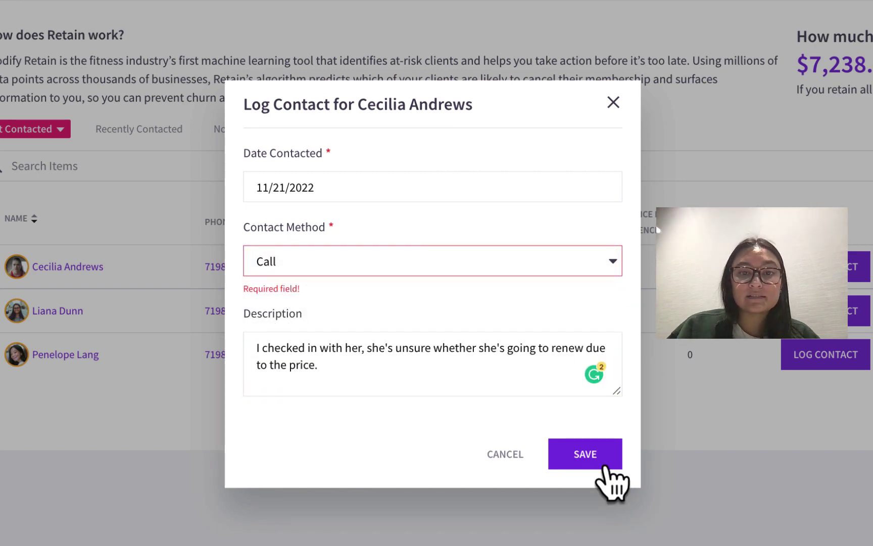
left_click(601, 461)
left_click(161, 167)
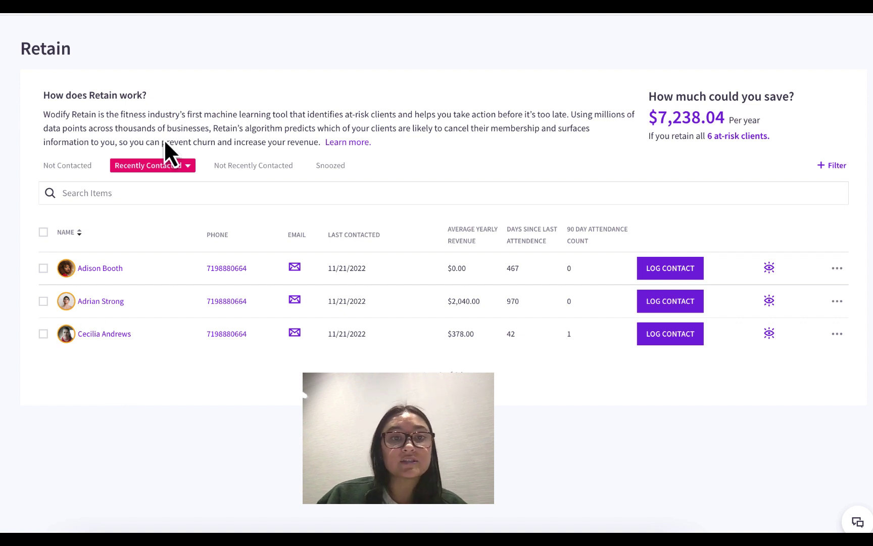
Switch to Not Recently Contacted, then back to the Not Contacted client list.
left_click(257, 171)
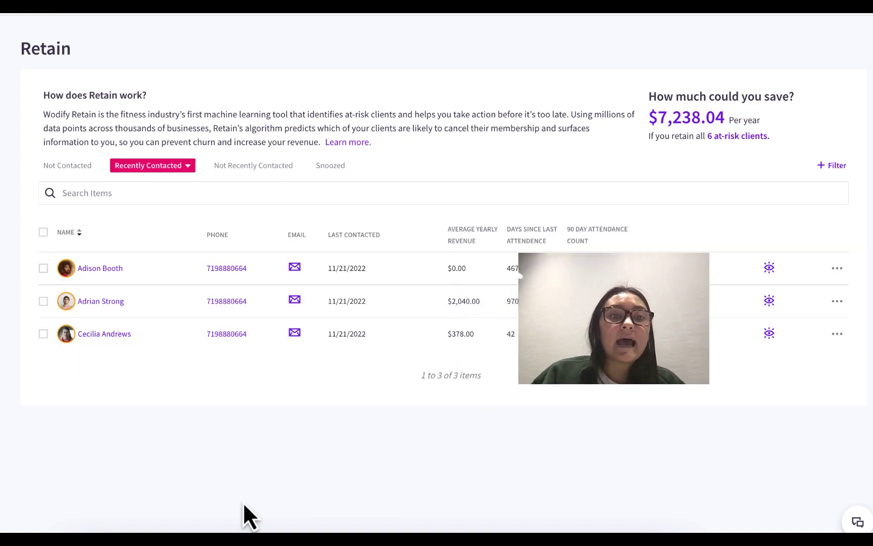
left_click(70, 170)
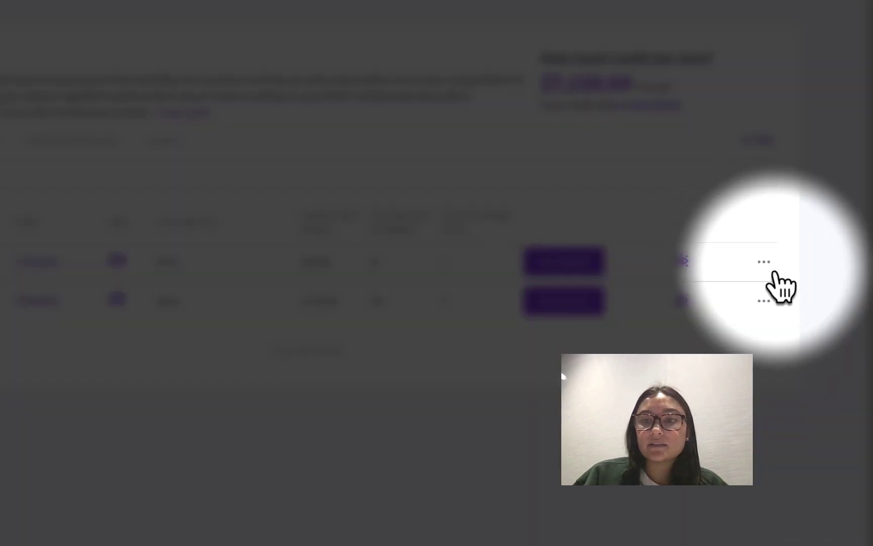
Snooze the first remaining client for 7 days with Snooze forever left off.
left_click(768, 262)
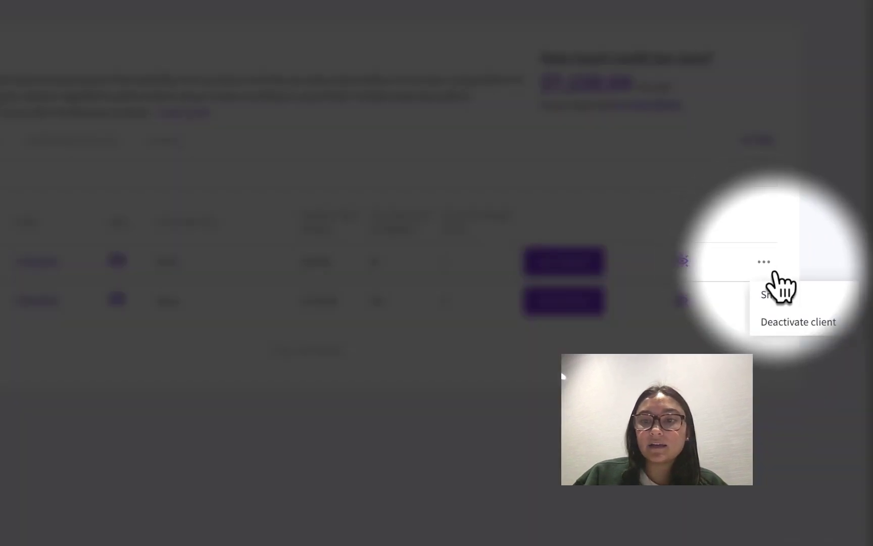
left_click(822, 303)
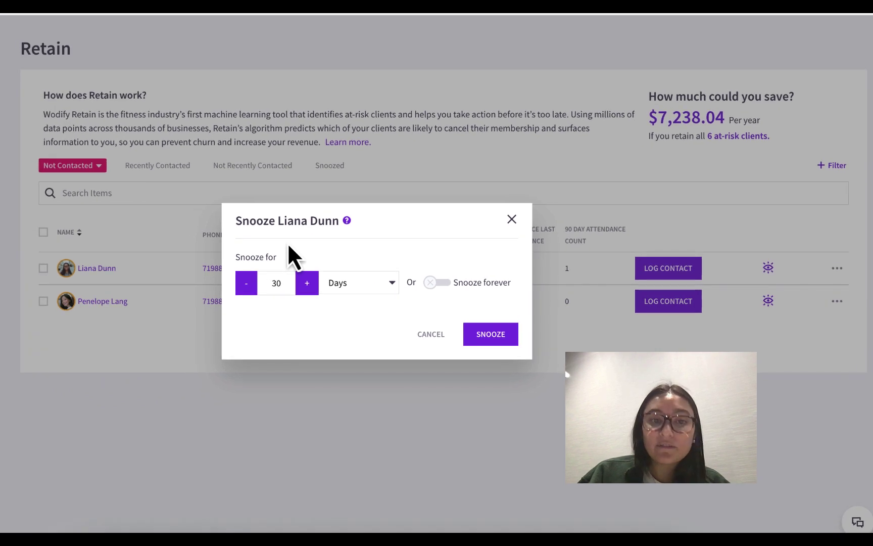
double_click(279, 287)
type("7")
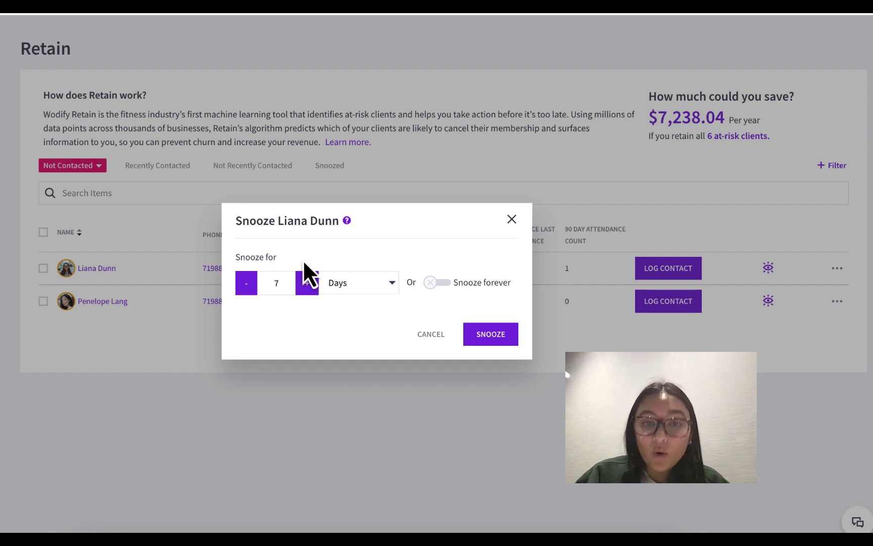
left_click(431, 282)
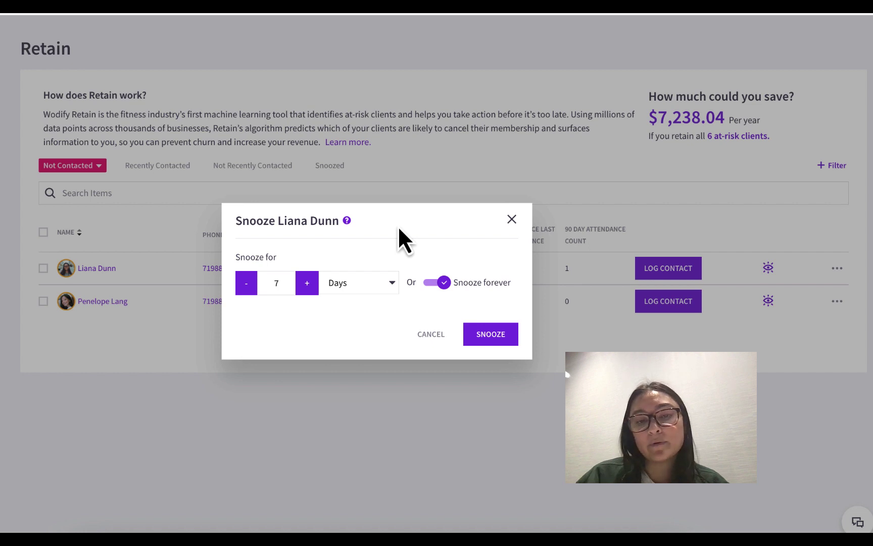
left_click(437, 283)
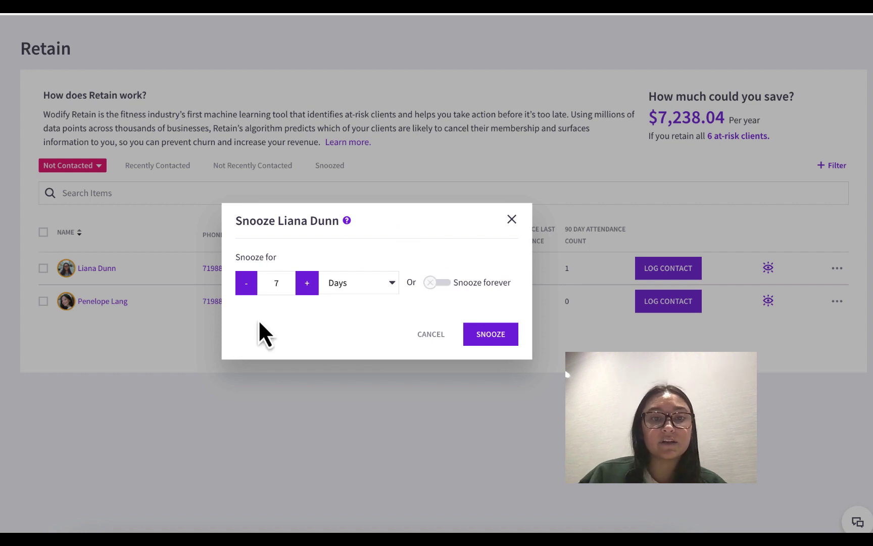
left_click(493, 335)
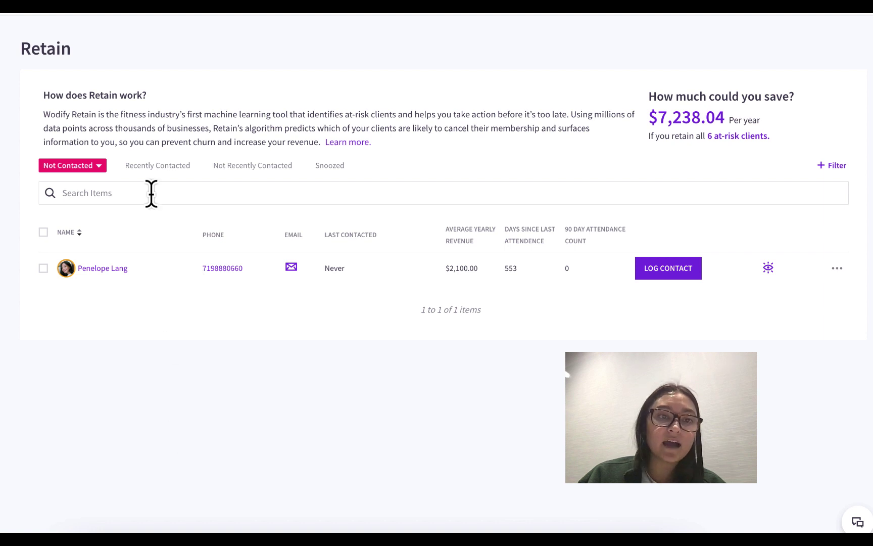
Choose Deactivate client from the last remaining client's actions menu.
left_click(330, 172)
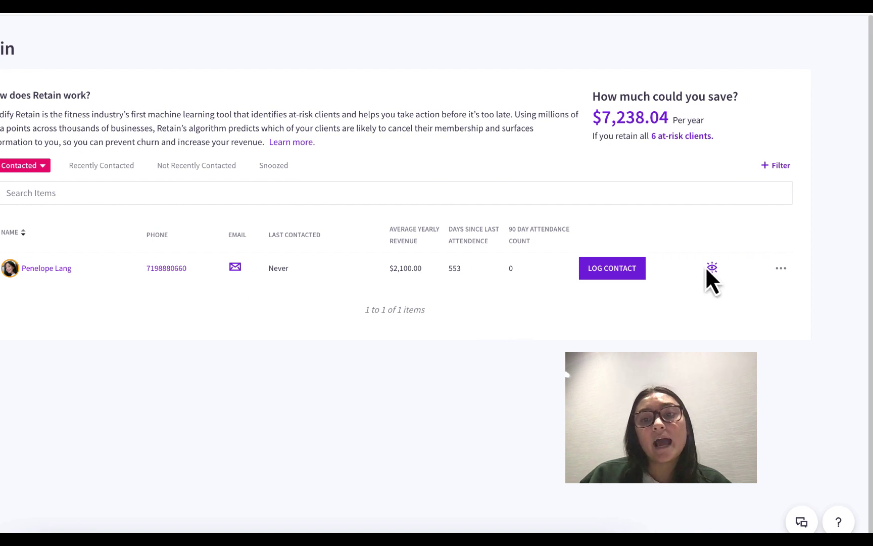
left_click(781, 269)
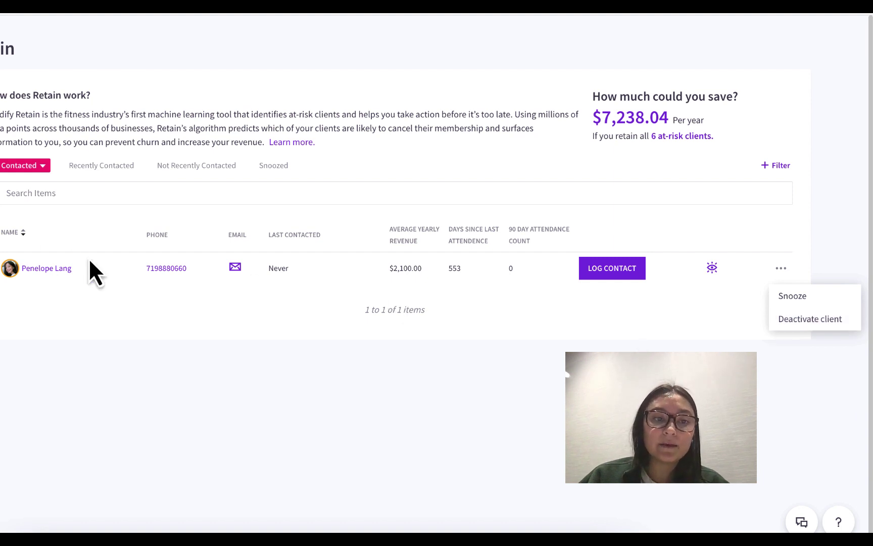
left_click(457, 272)
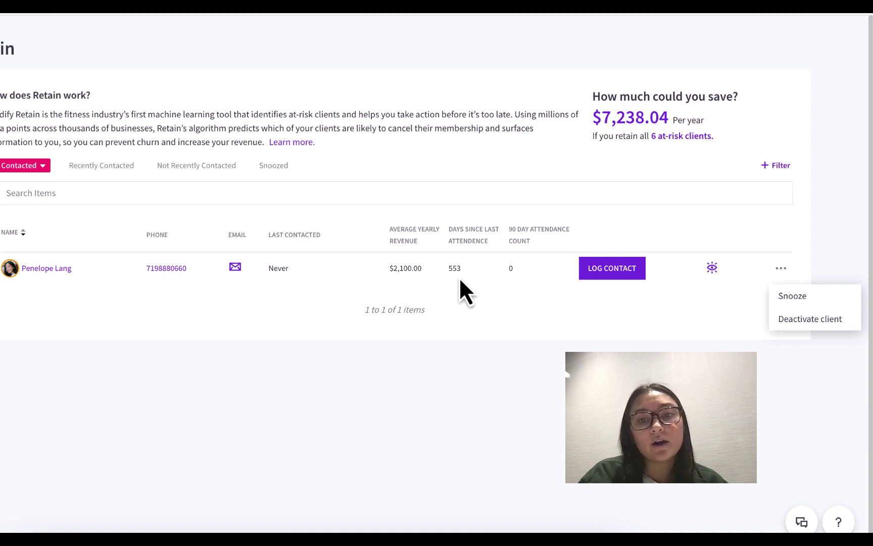
left_click(810, 319)
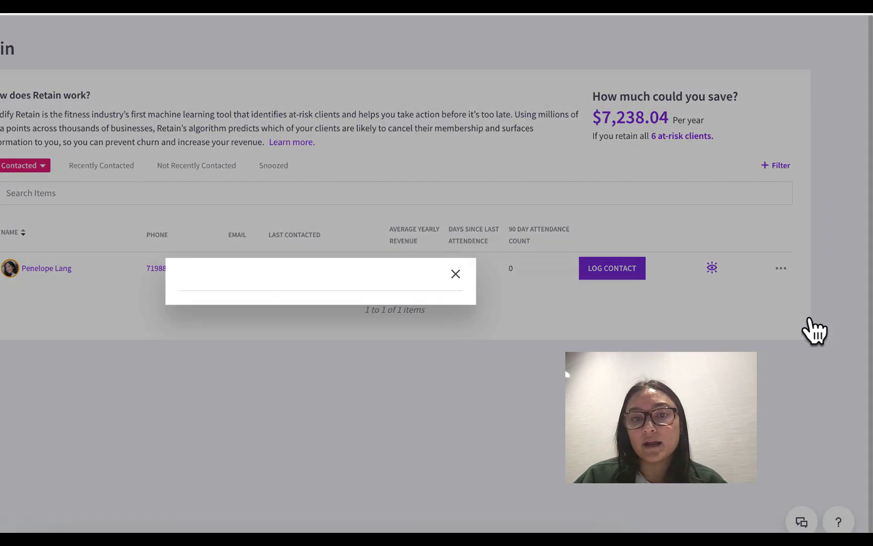